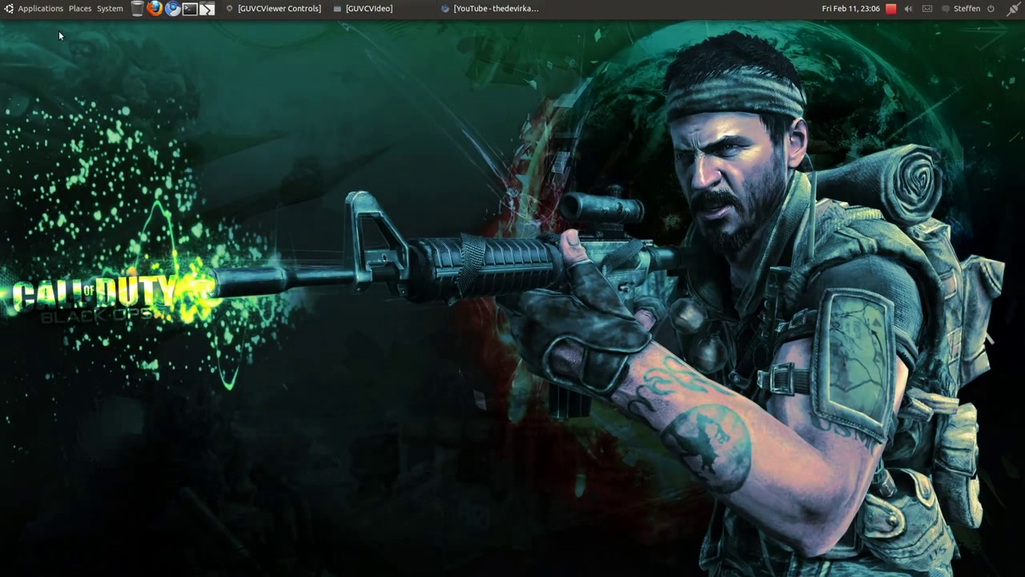
# - Run 'sudo apt-get install guvcview' in a new terminal, then close the terminal
pyautogui.click(39, 13)
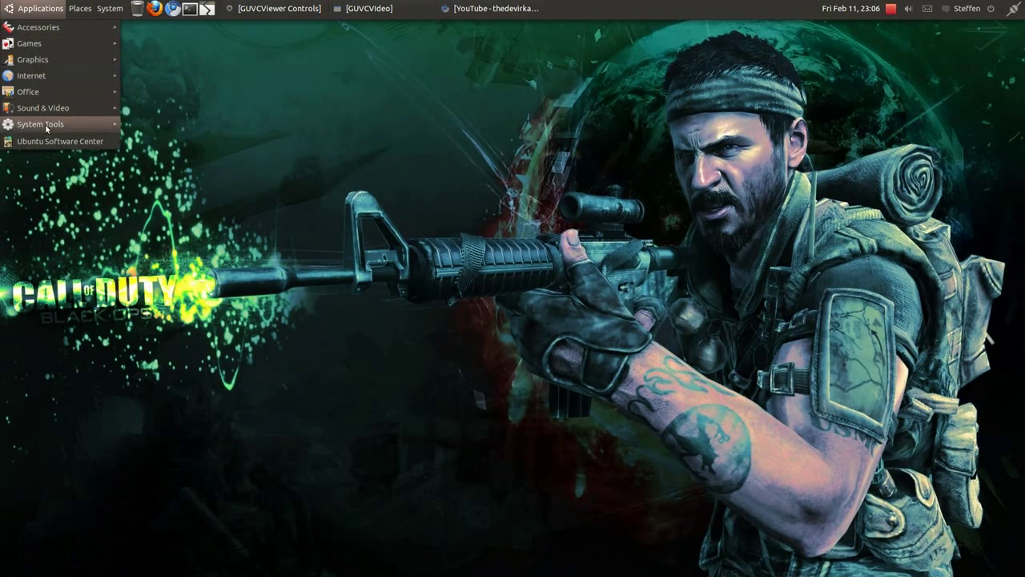
pyautogui.click(209, 125)
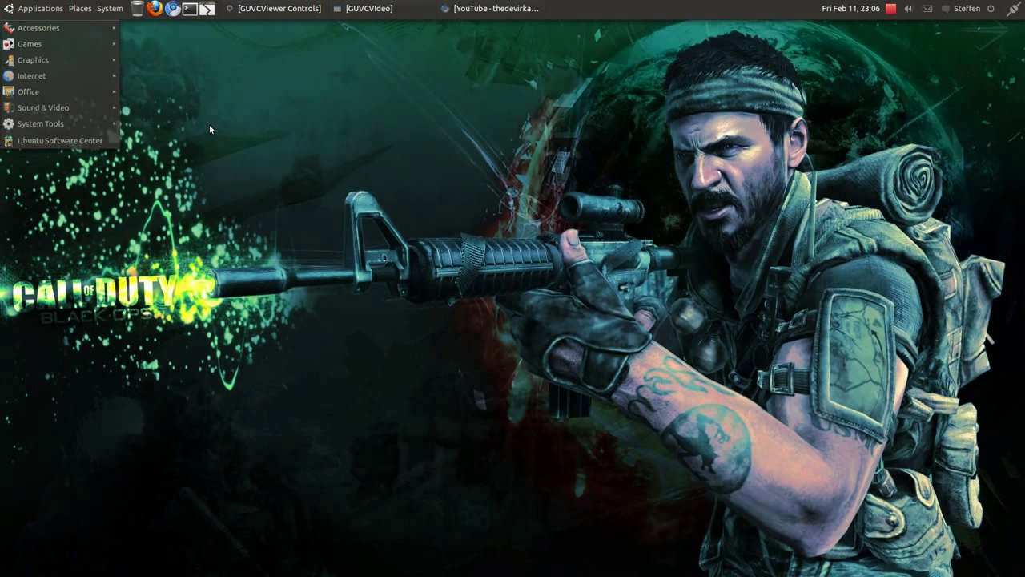
pyautogui.click(189, 9)
pyautogui.moveTo(239, 25); pyautogui.dragTo(589, 122)
pyautogui.write('sudo apt-get install guvcview')
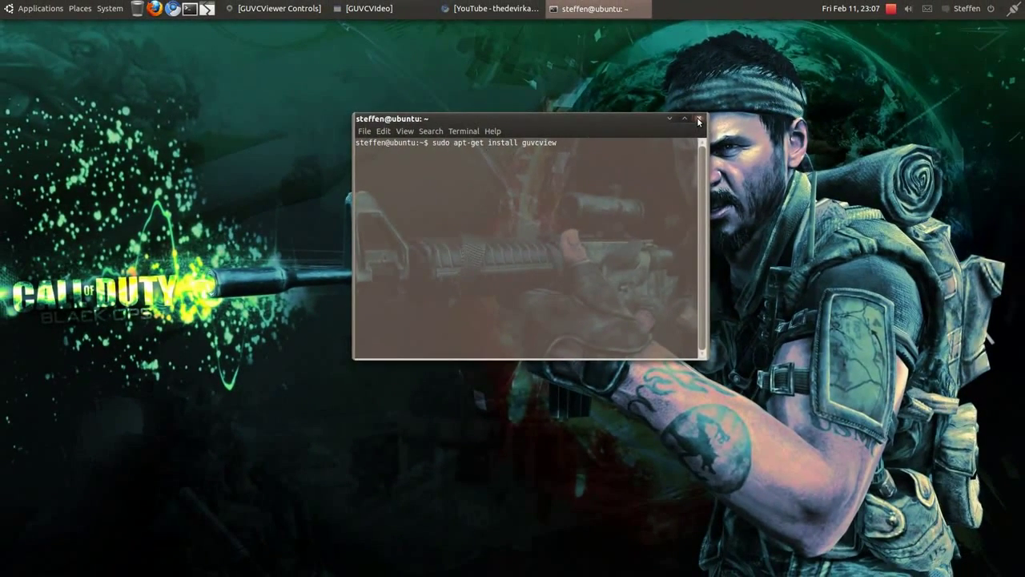
pyautogui.click(699, 119)
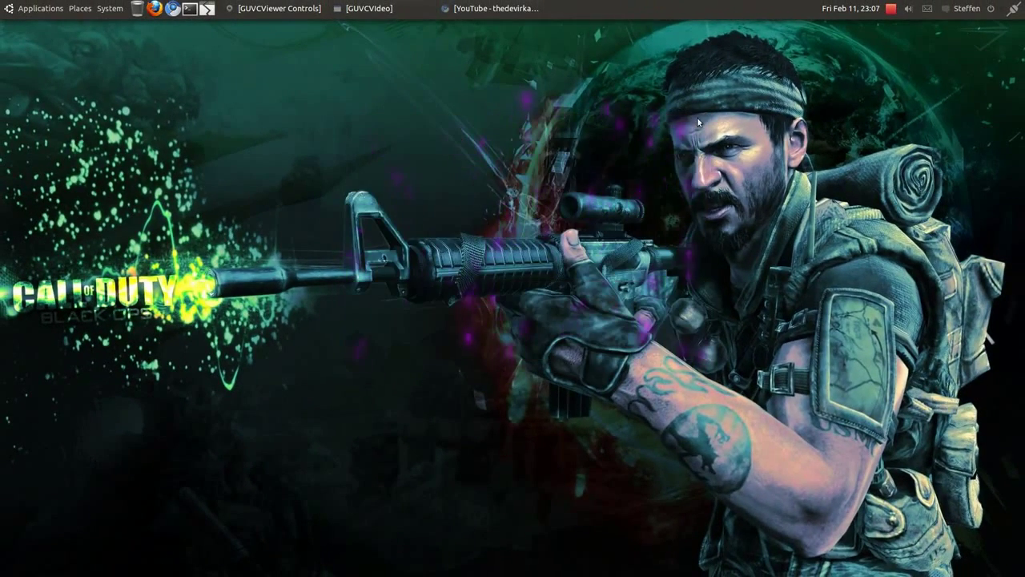
# - Bring GUVCView's controls and live preview forward, check Image Controls, and end on Video & Files
pyautogui.click(304, 7)
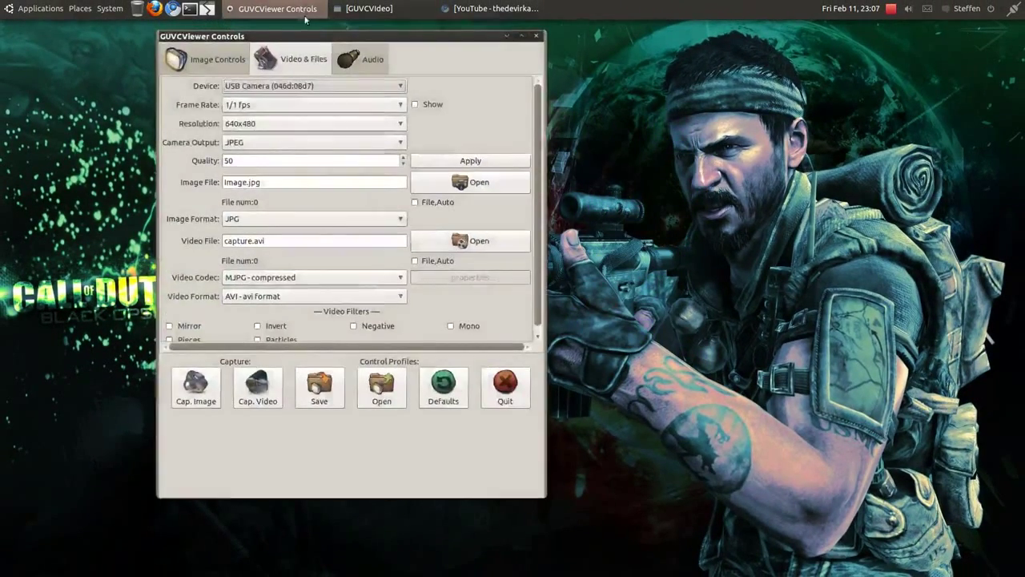
pyautogui.click(200, 62)
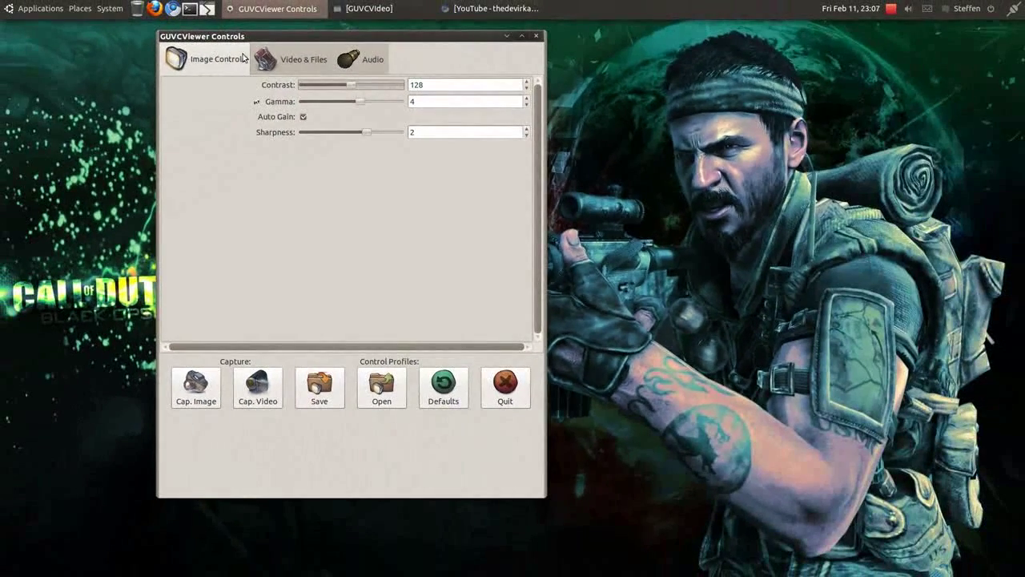
pyautogui.click(343, 12)
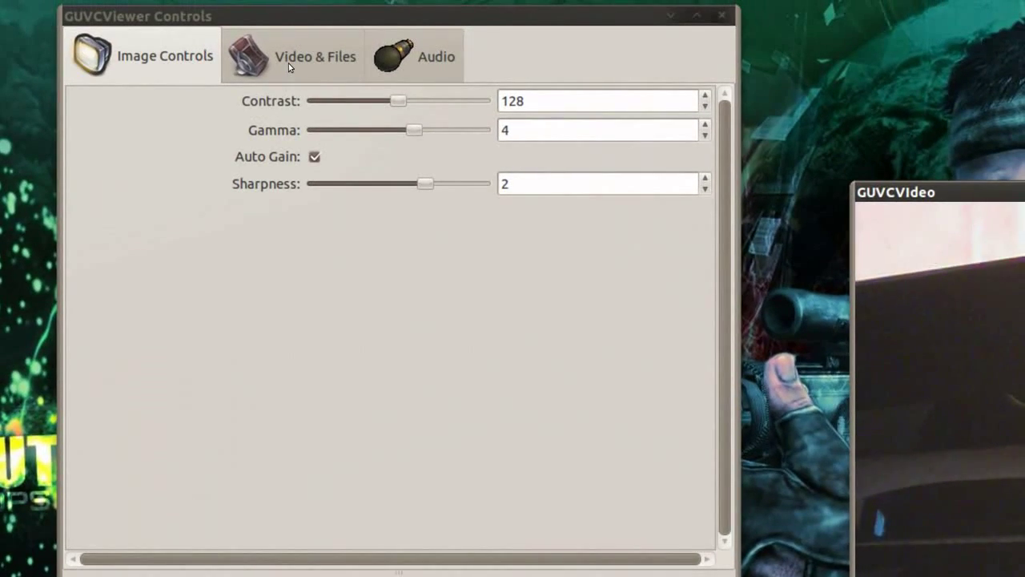
pyautogui.click(279, 17)
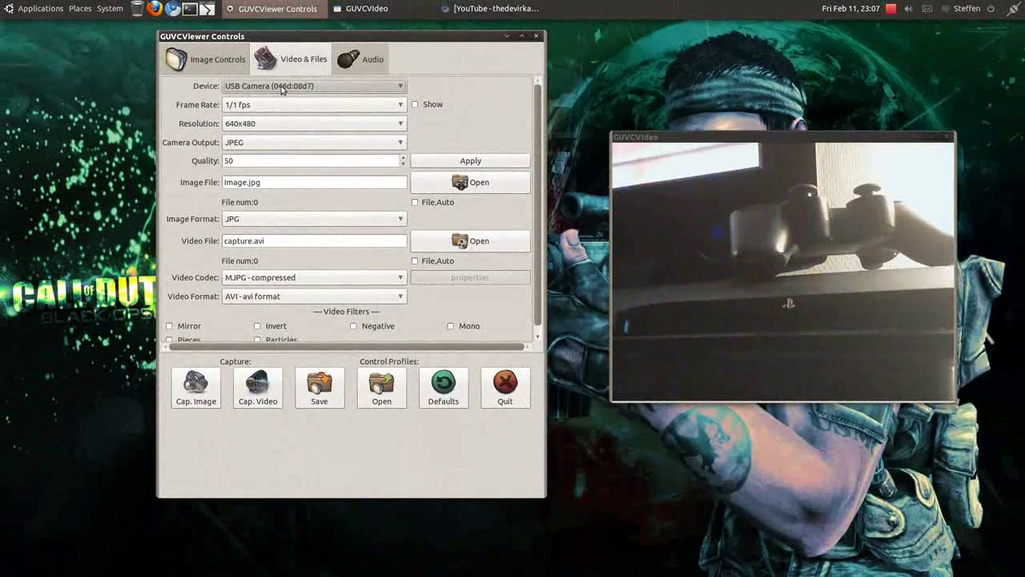
# - Keep USB Camera (046d:08d7) as the capture device and the frame rate at 1/1 fps
pyautogui.click(292, 87)
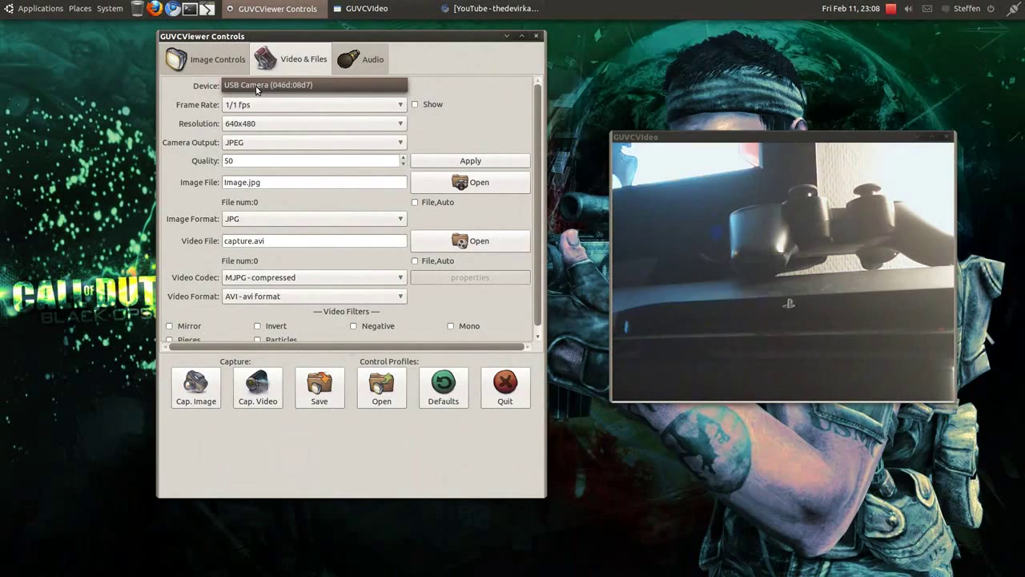
pyautogui.click(256, 90)
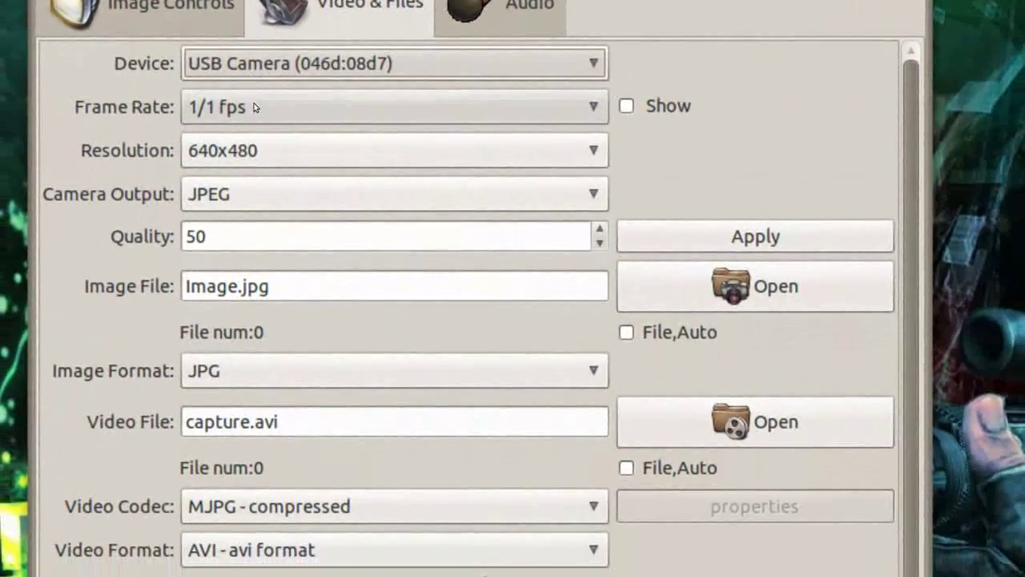
pyautogui.click(255, 107)
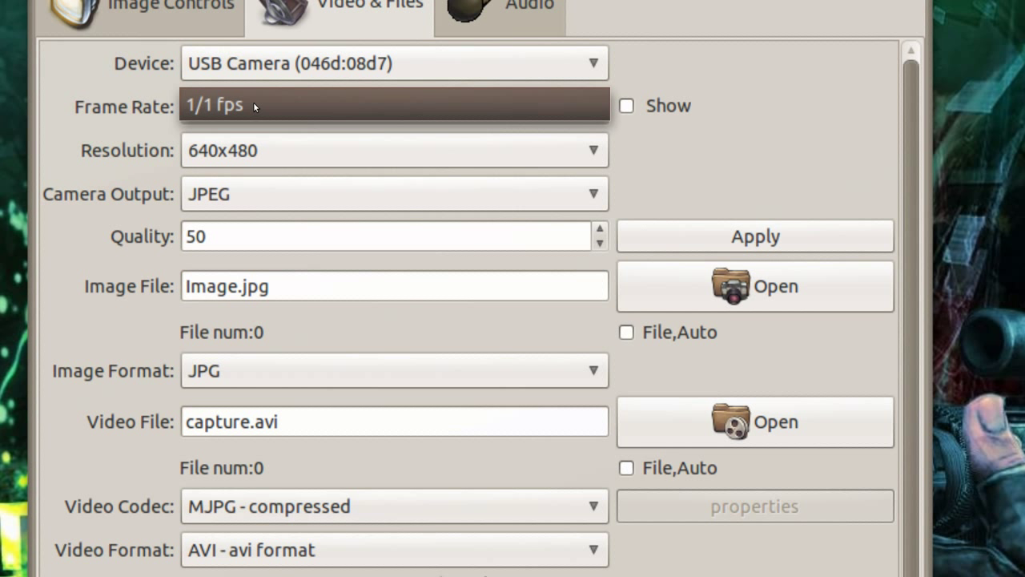
pyautogui.click(253, 101)
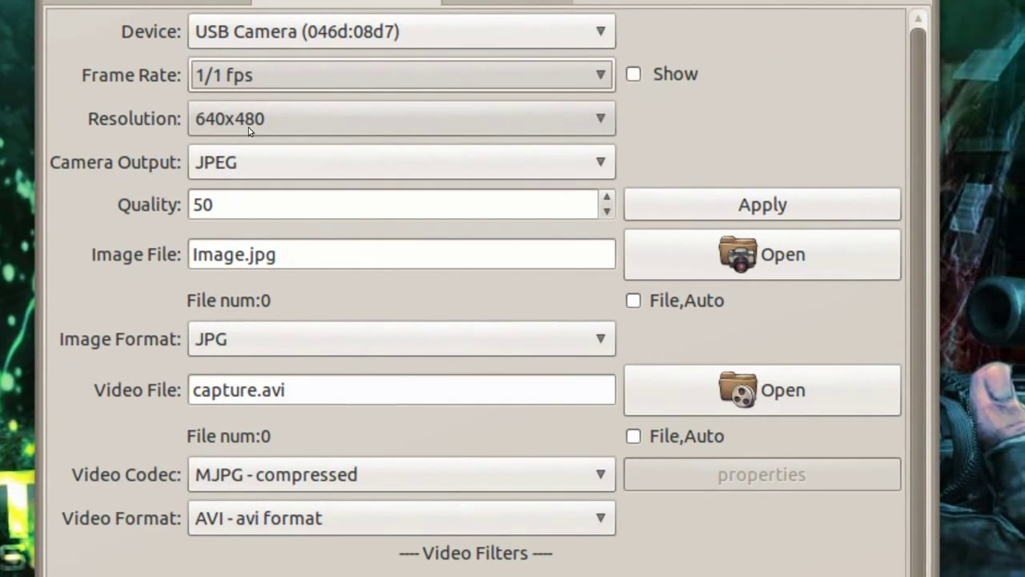
# - Keep 640x480 resolution and JPEG camera output, then list the image formats with JPG current
pyautogui.click(249, 128)
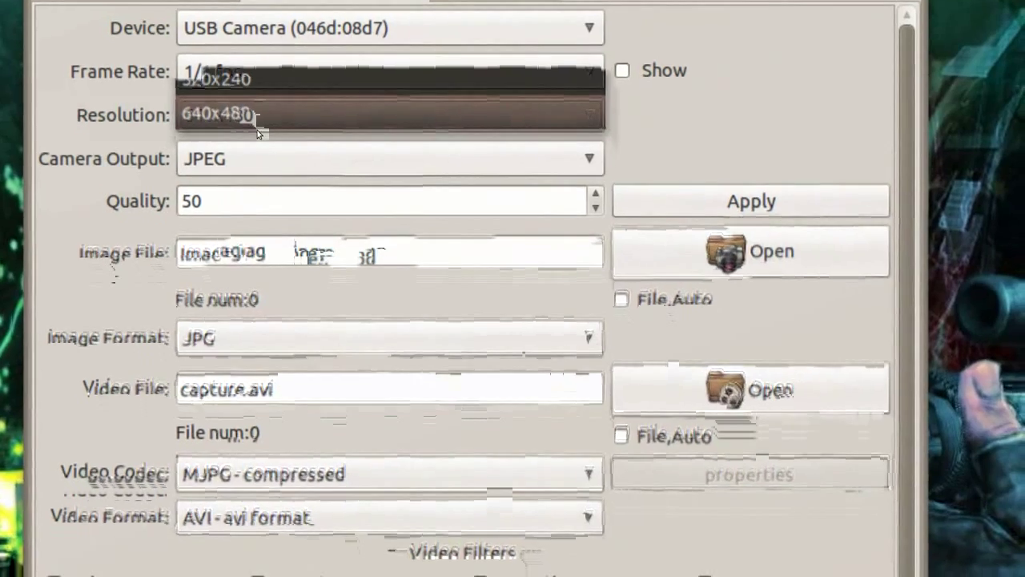
pyautogui.click(256, 142)
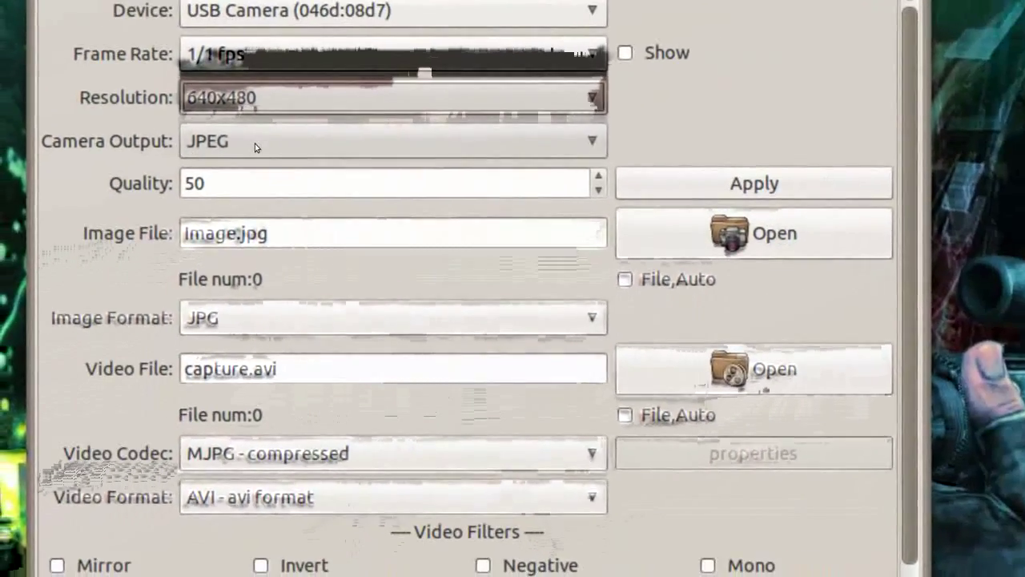
pyautogui.click(320, 139)
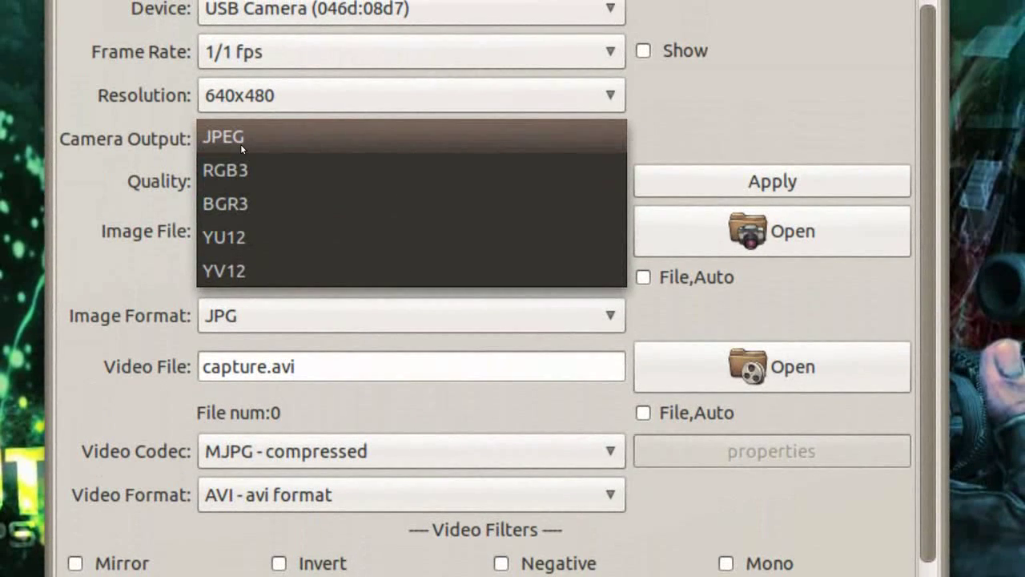
pyautogui.click(241, 144)
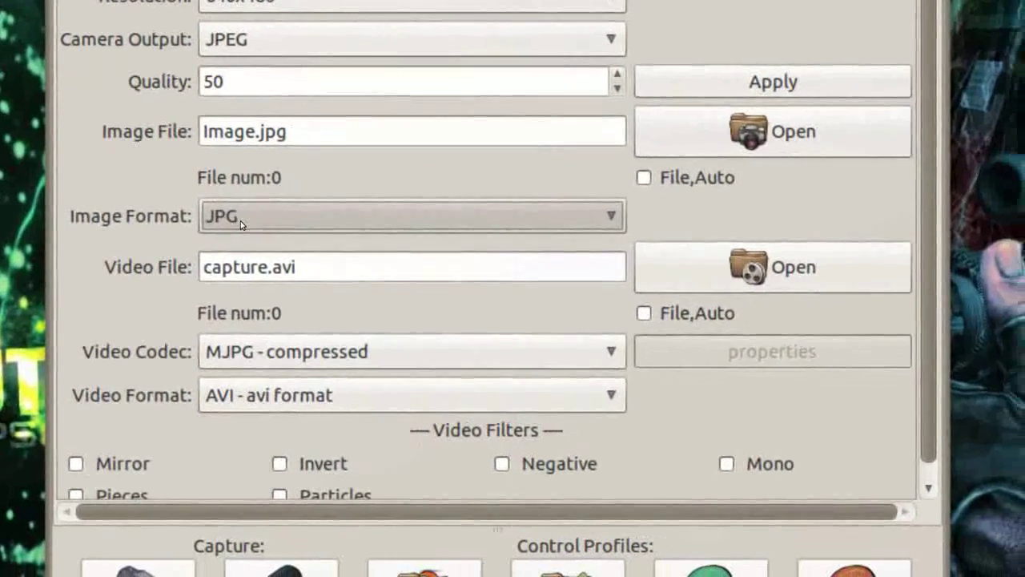
pyautogui.click(244, 234)
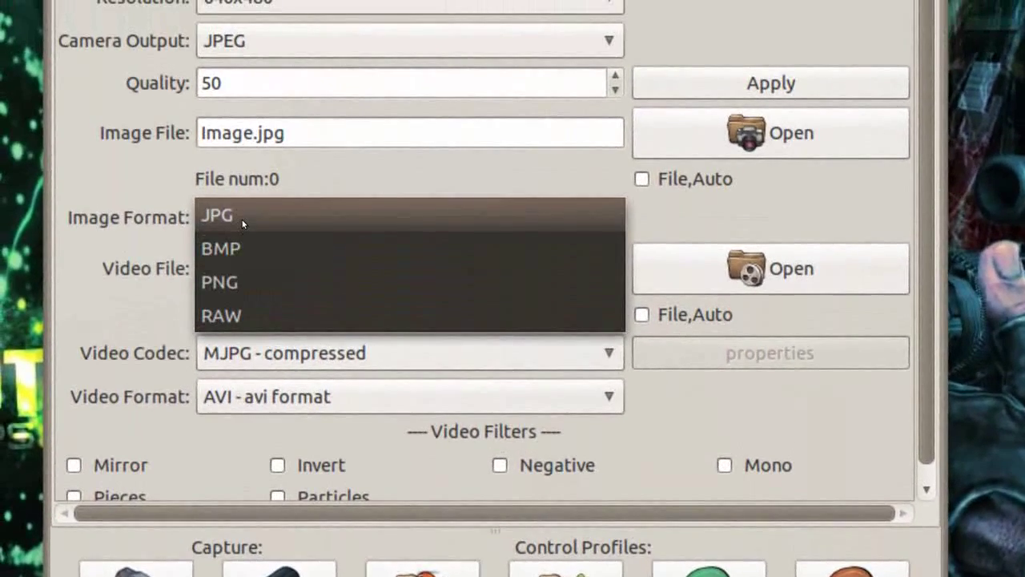
pyautogui.click(242, 220)
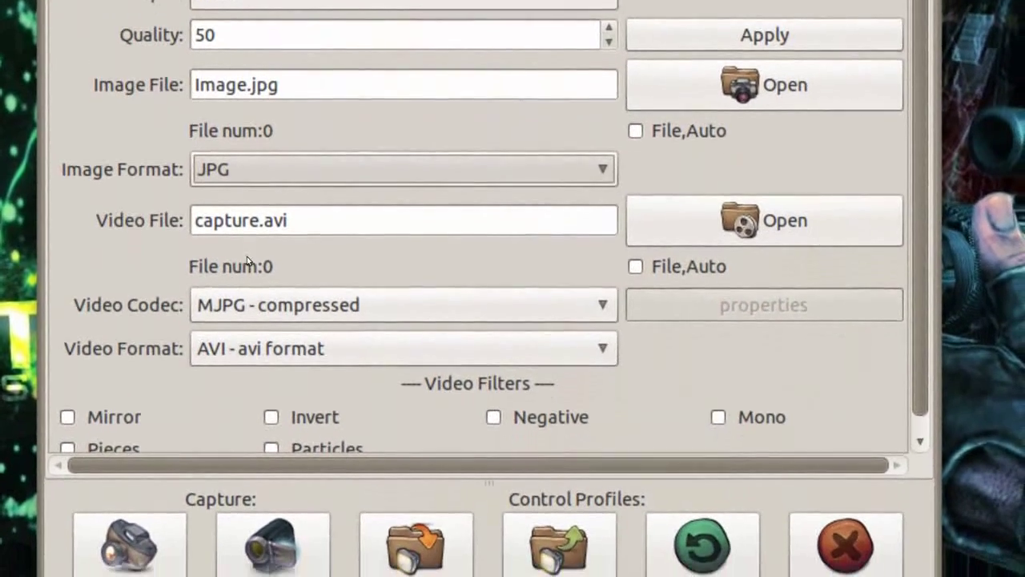
pyautogui.click(238, 308)
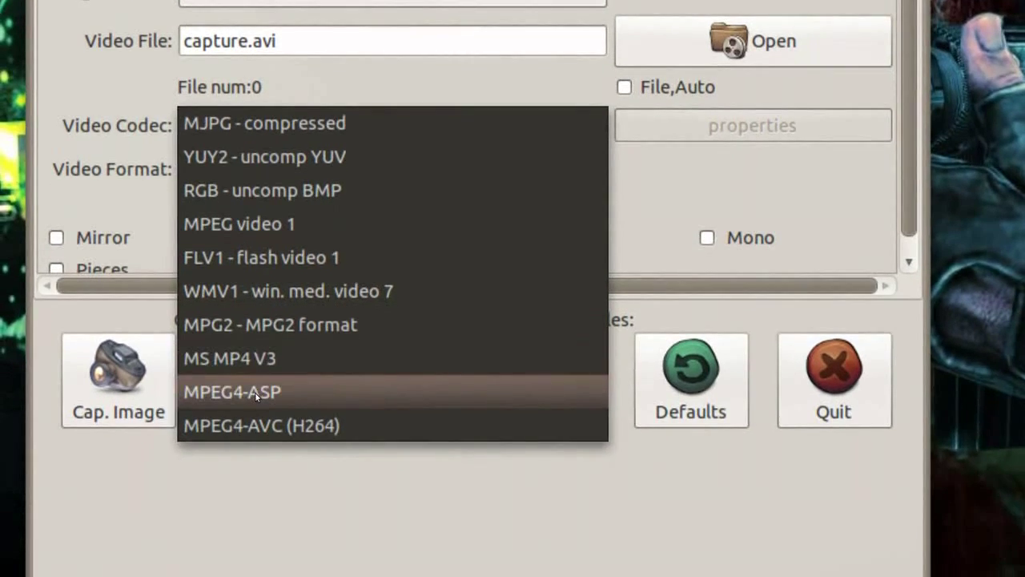
pyautogui.press('Escape')
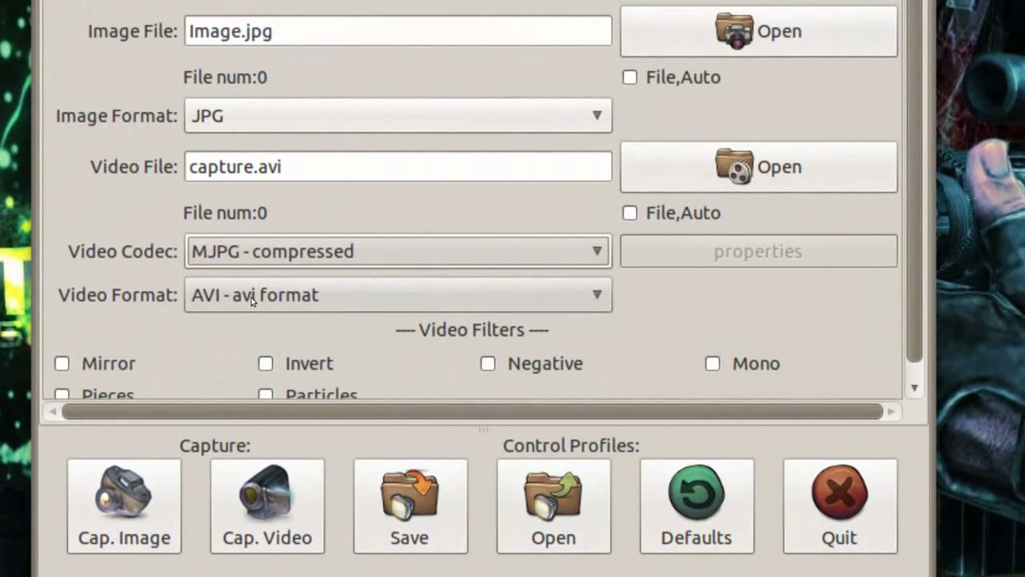
pyautogui.click(251, 294)
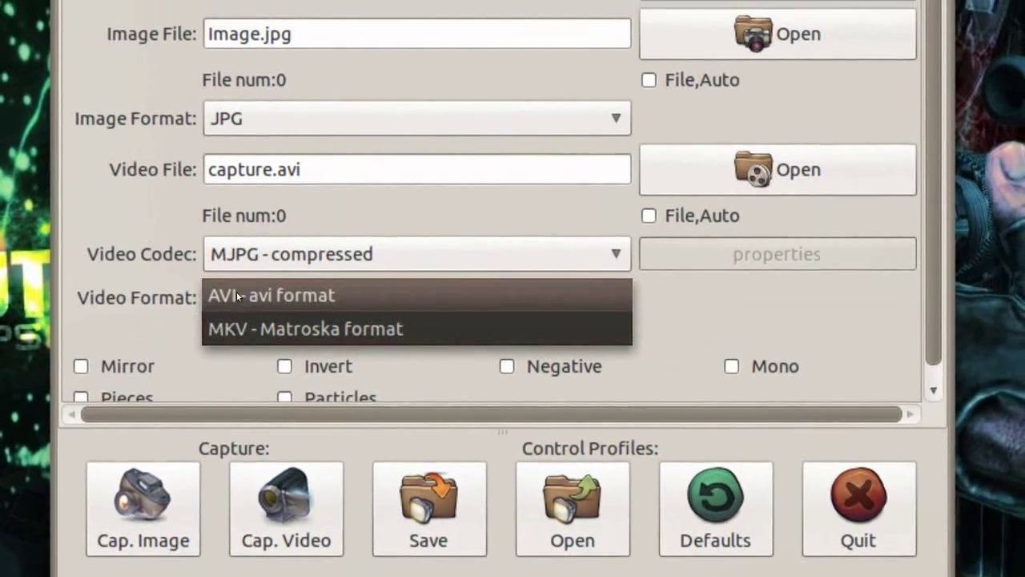
pyautogui.click(236, 271)
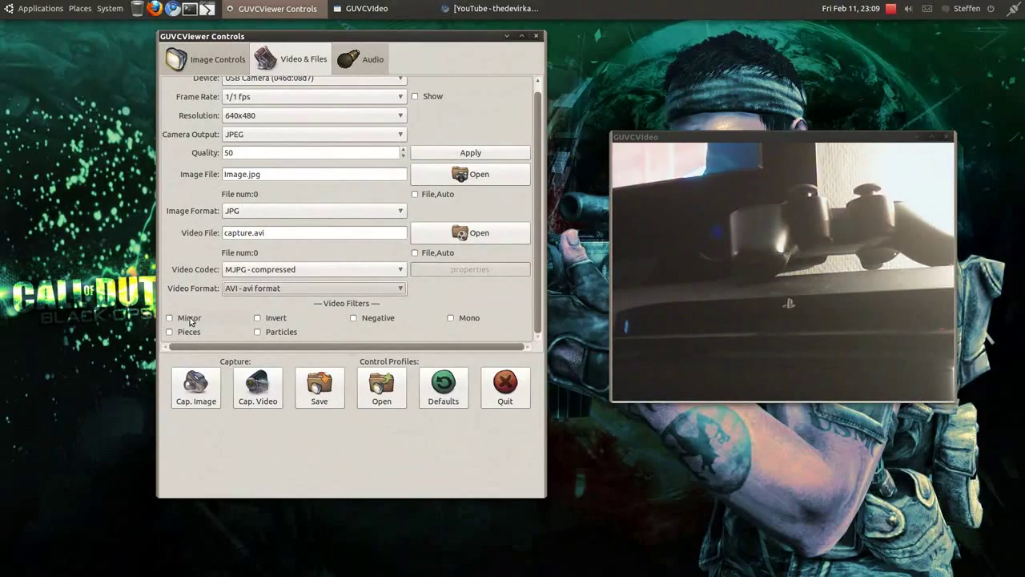
# - Try the Pieces and Invert filters on the live preview, then clear both
pyautogui.click(189, 319)
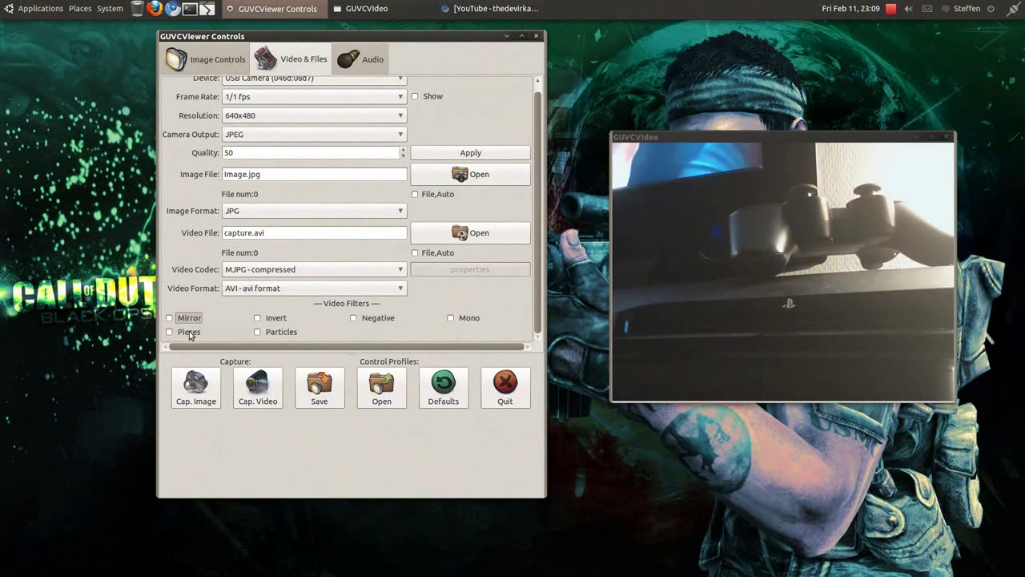
pyautogui.click(190, 333)
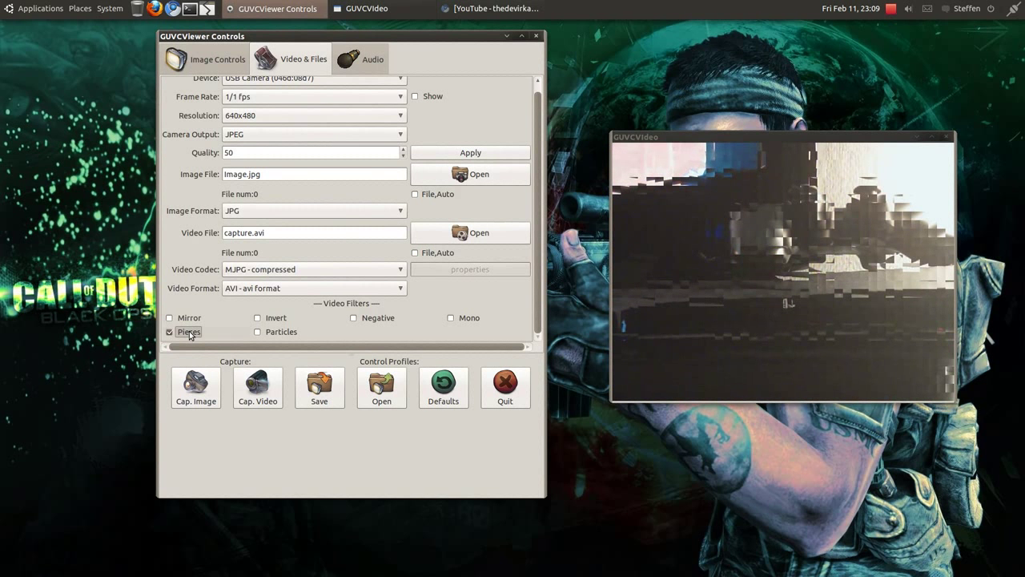
pyautogui.click(169, 332)
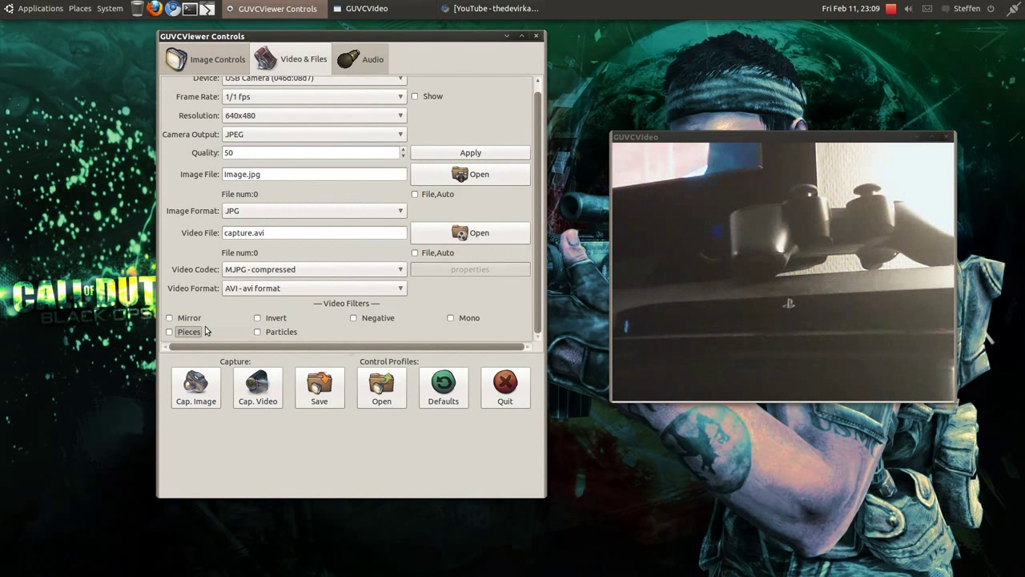
pyautogui.click(275, 321)
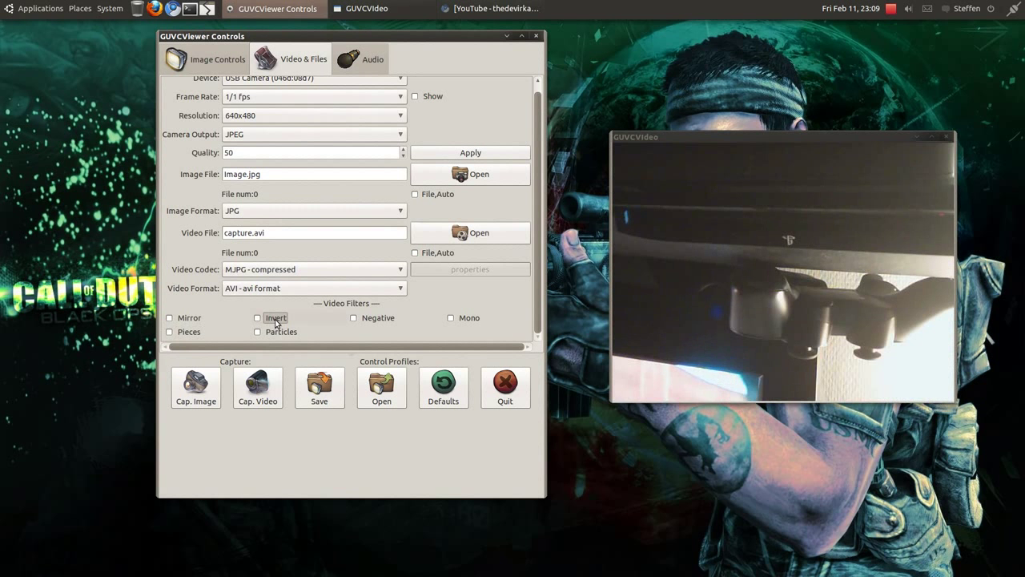
pyautogui.click(275, 321)
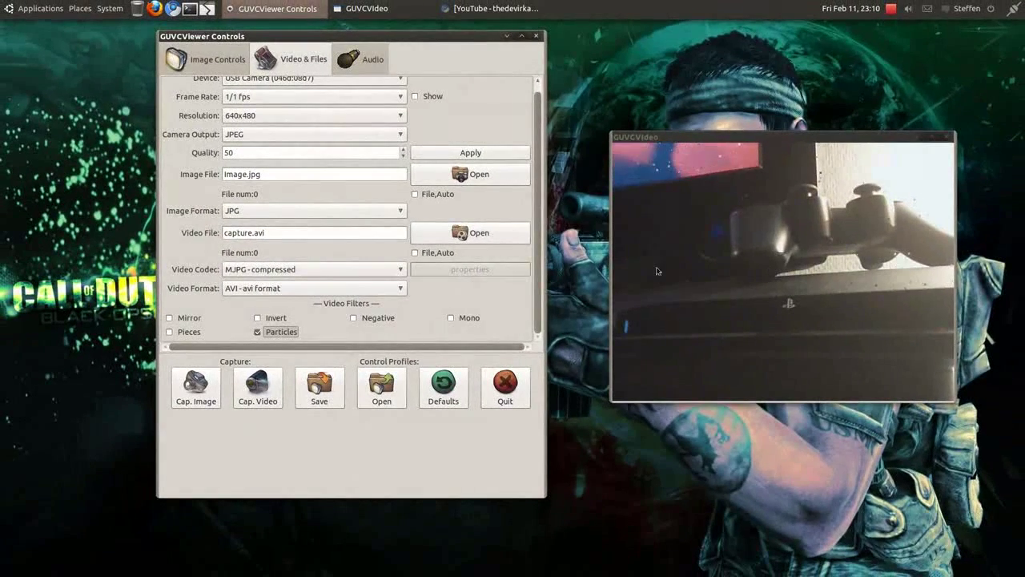
# - Turn off Particles, toggle Negative on and off, and try the Mono filter
pyautogui.click(255, 332)
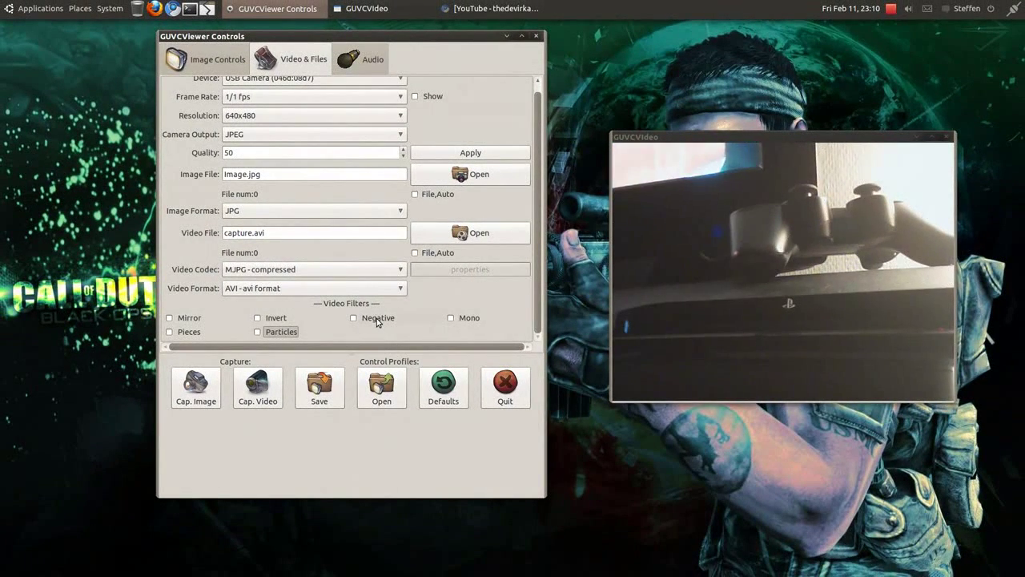
pyautogui.click(377, 318)
pyautogui.click(376, 318)
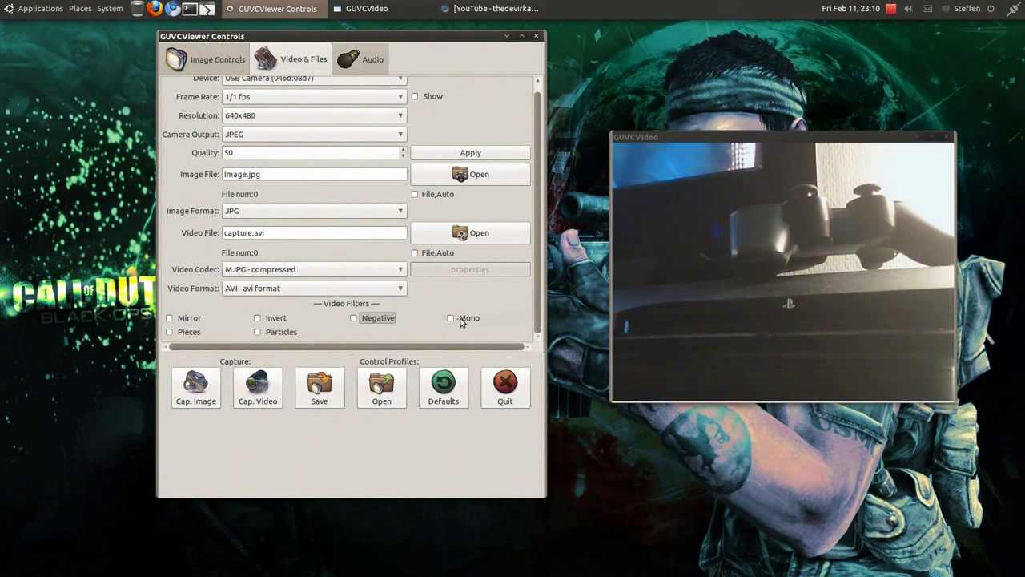
pyautogui.click(466, 319)
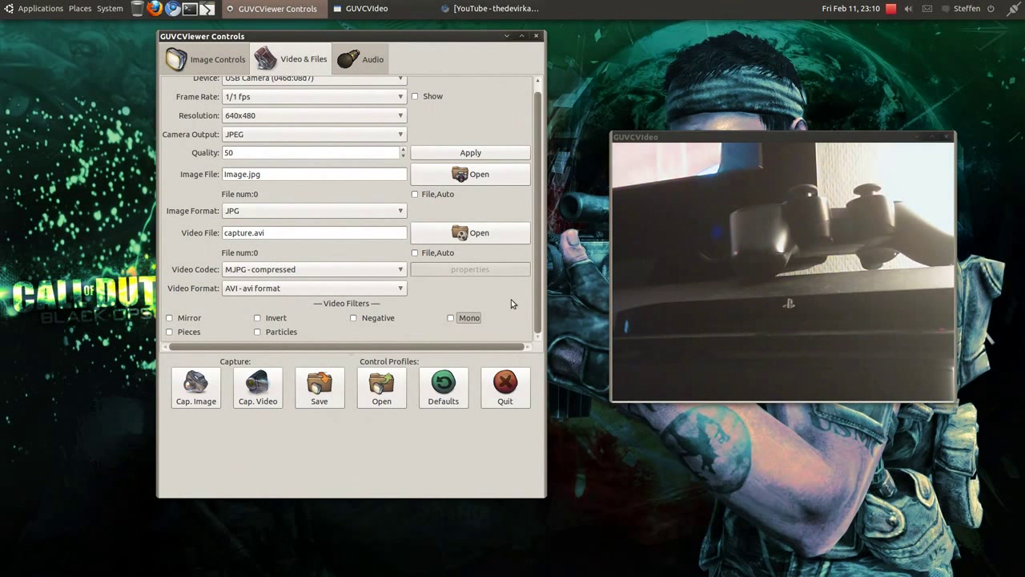
pyautogui.moveTo(539, 309); pyautogui.dragTo(537, 280)
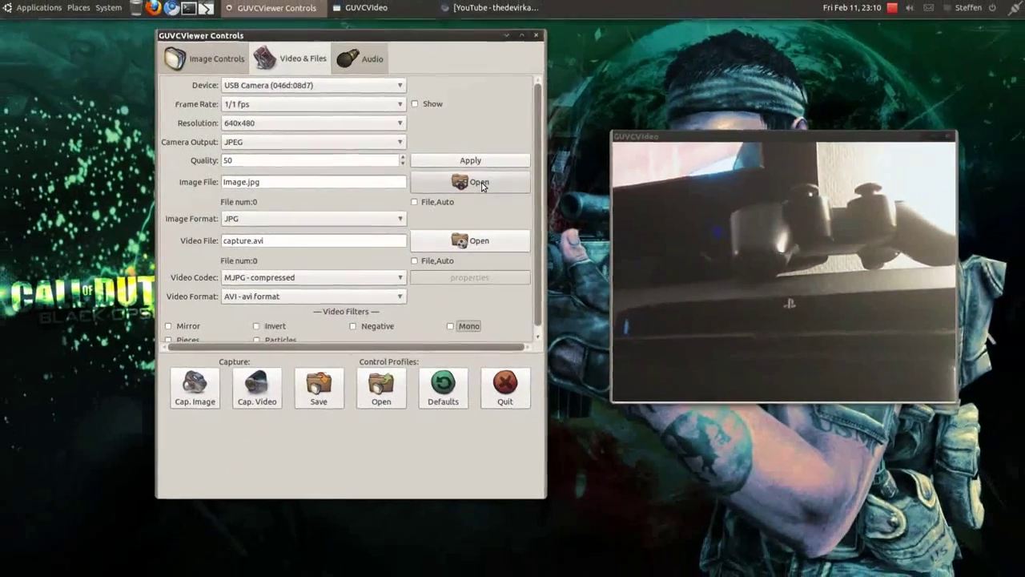
# - Set the Image File to Image.jpg saved in the Desktop folder
pyautogui.click(482, 186)
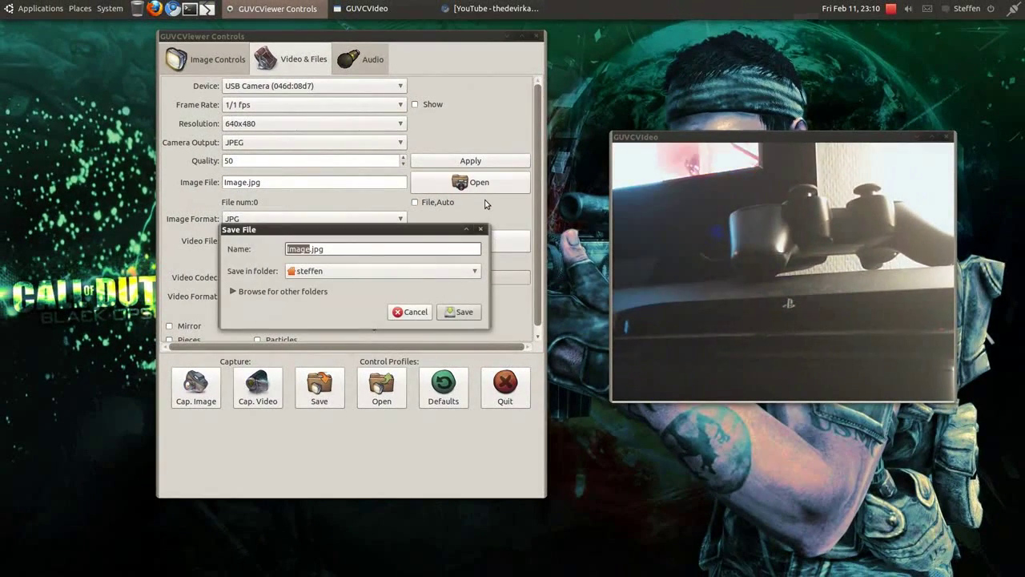
pyautogui.click(429, 271)
pyautogui.click(423, 285)
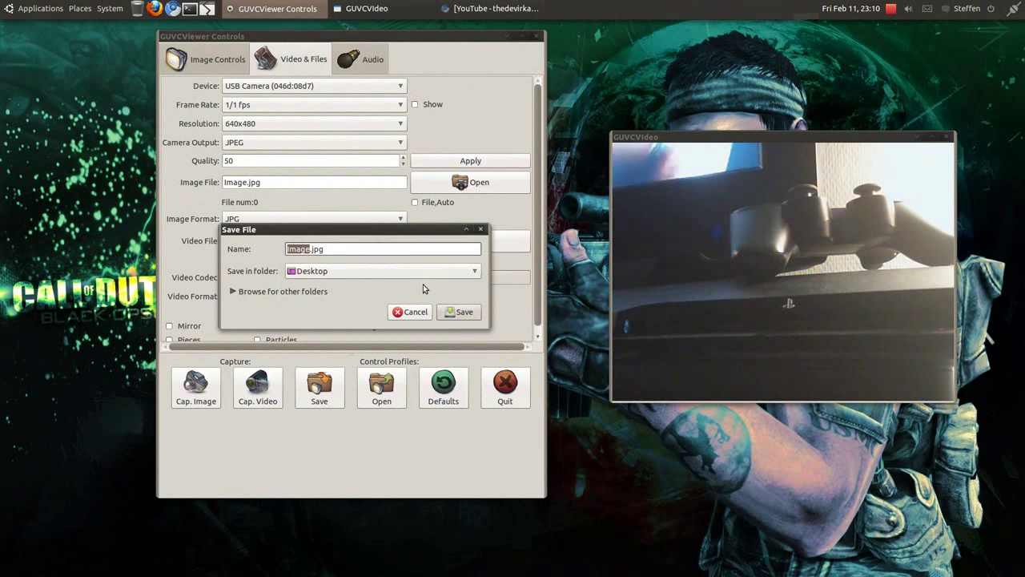
pyautogui.click(465, 313)
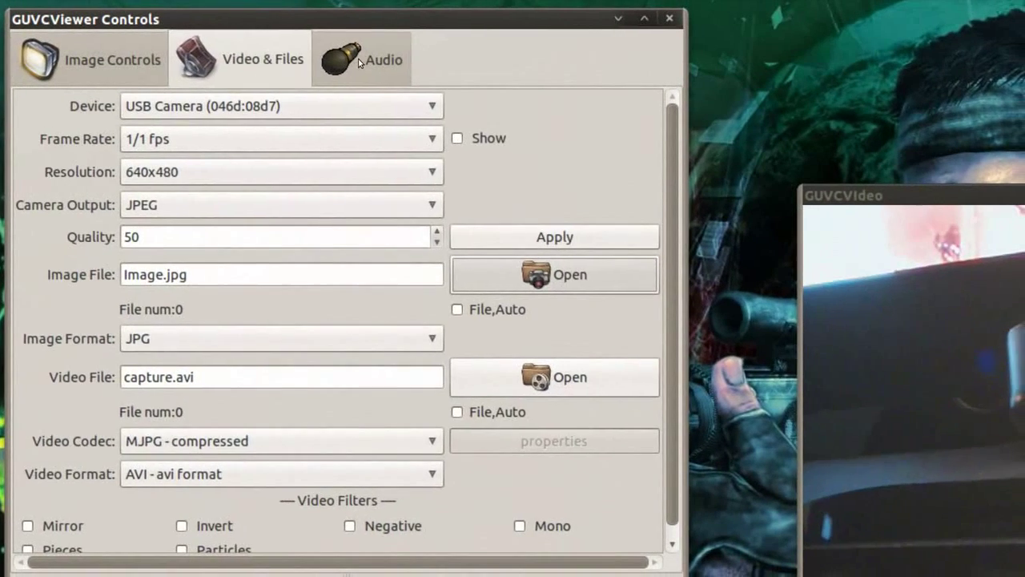
# - In Audio settings, keep HDA NVidia input with default rate and channels, and choose MP3 - (lavc)
pyautogui.click(358, 62)
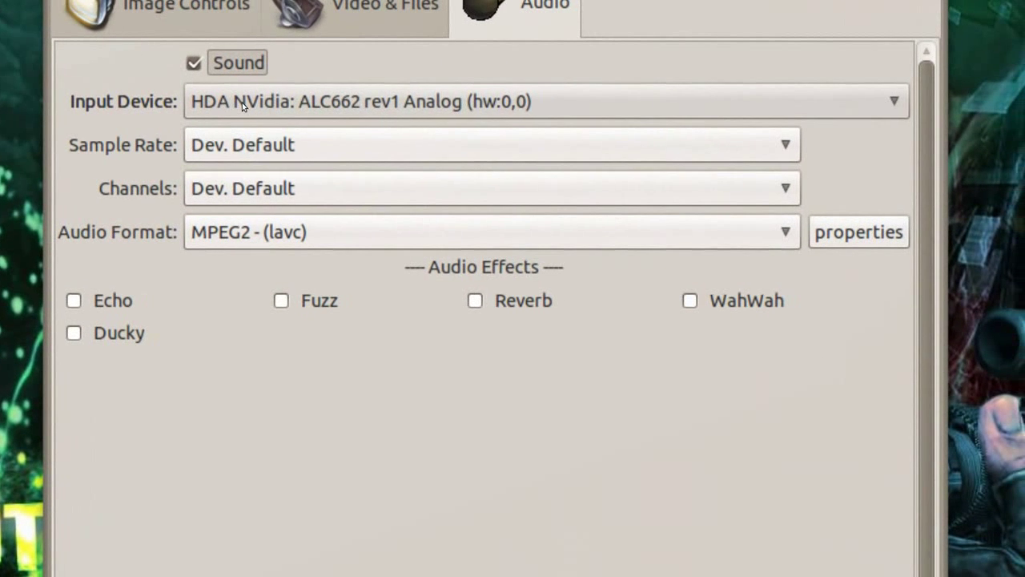
pyautogui.click(254, 104)
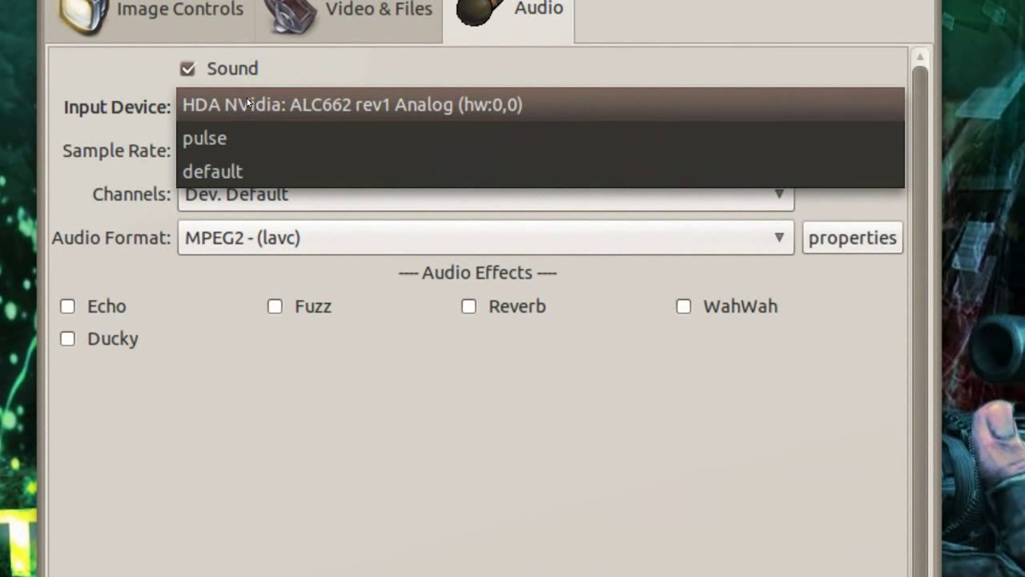
pyautogui.click(249, 59)
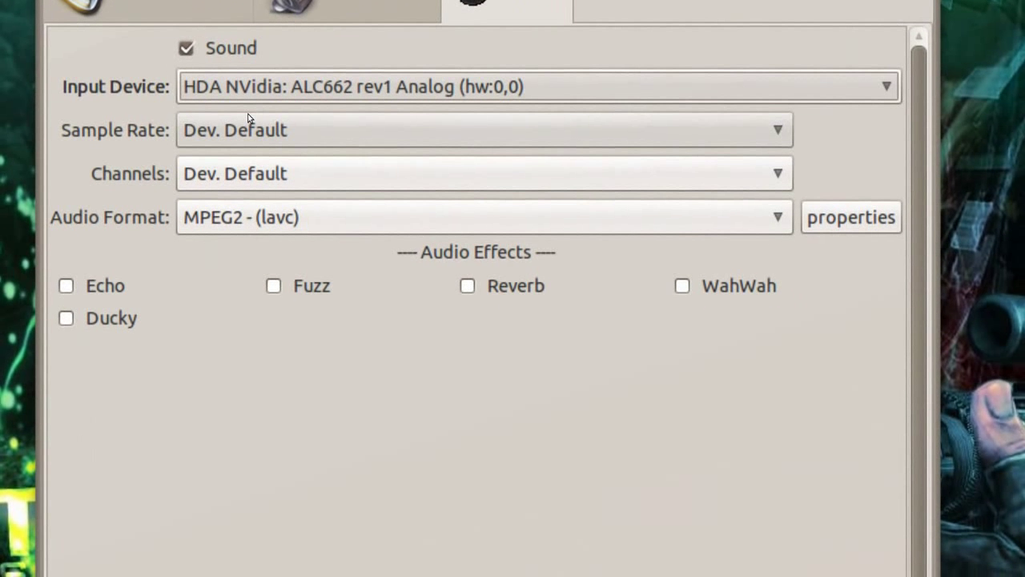
pyautogui.click(247, 118)
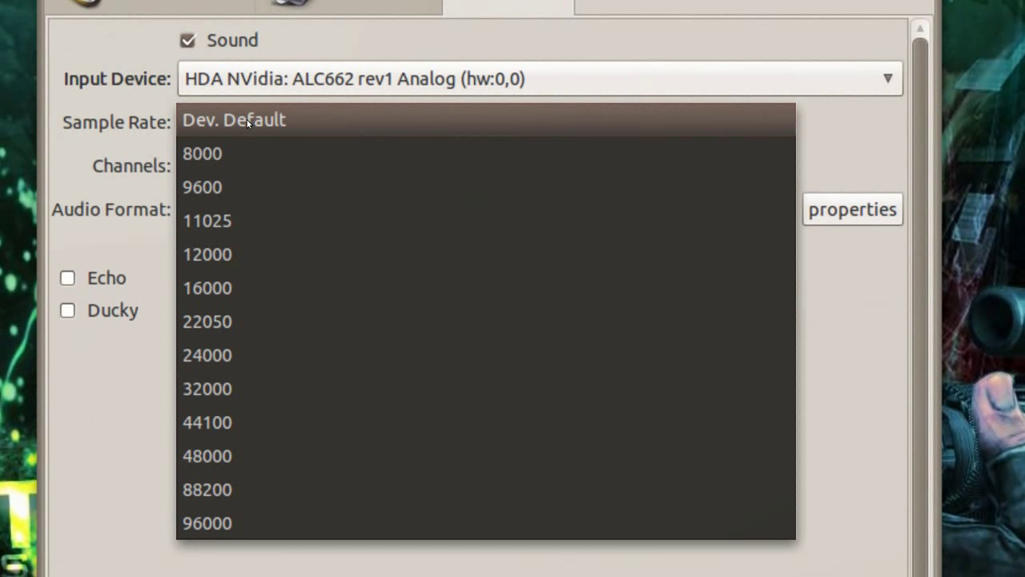
pyautogui.click(246, 119)
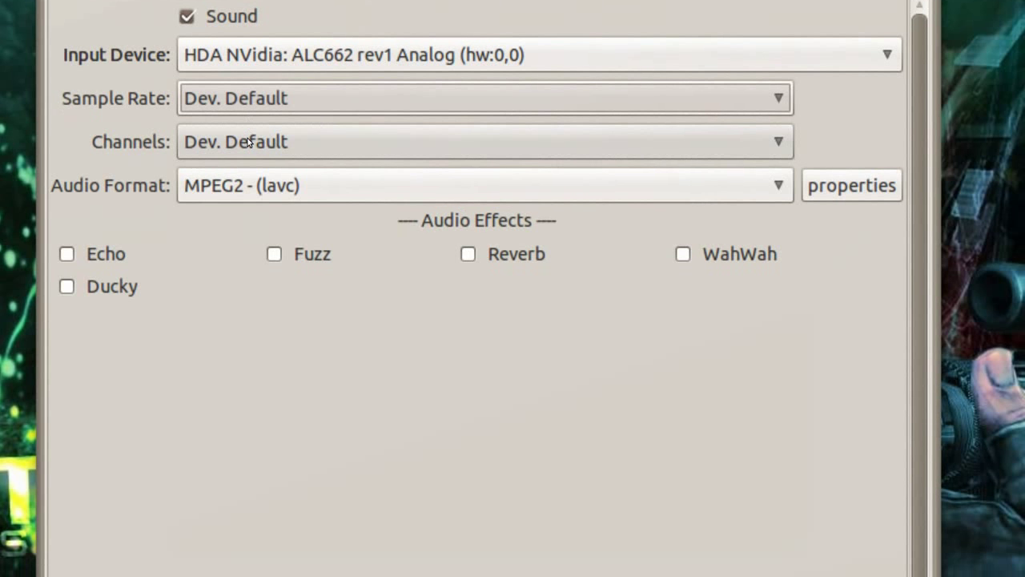
pyautogui.click(249, 142)
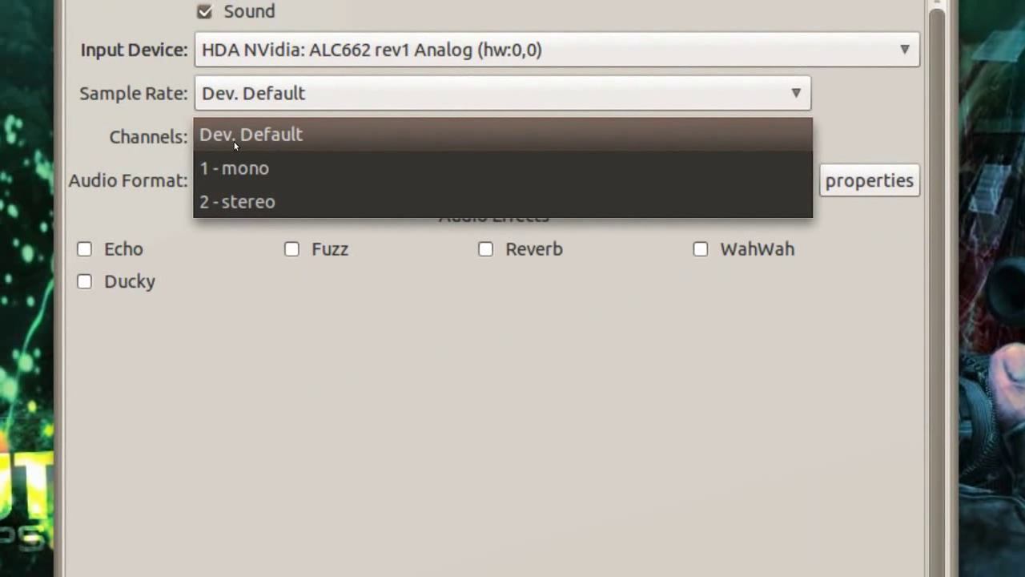
pyautogui.click(233, 147)
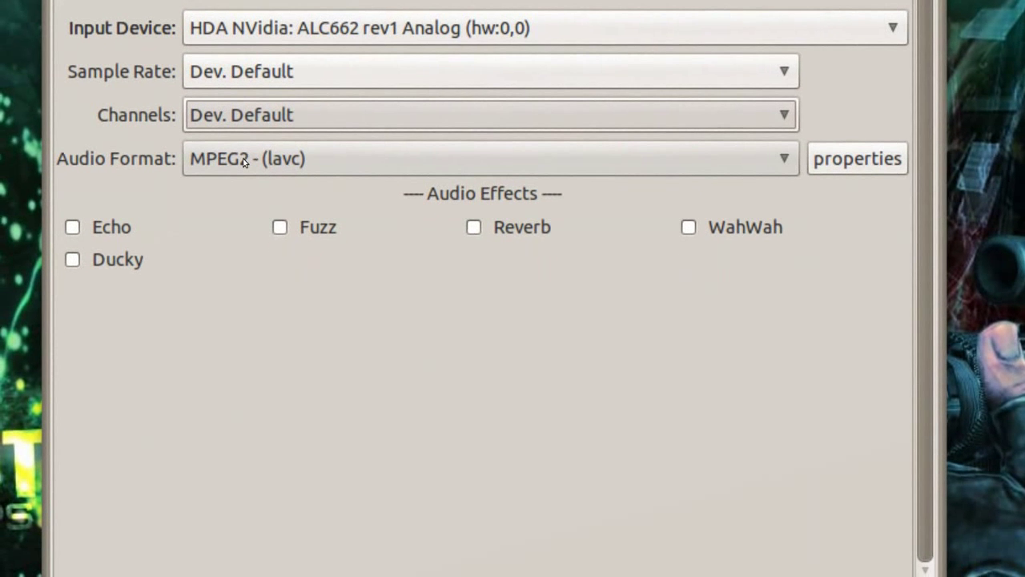
pyautogui.click(244, 160)
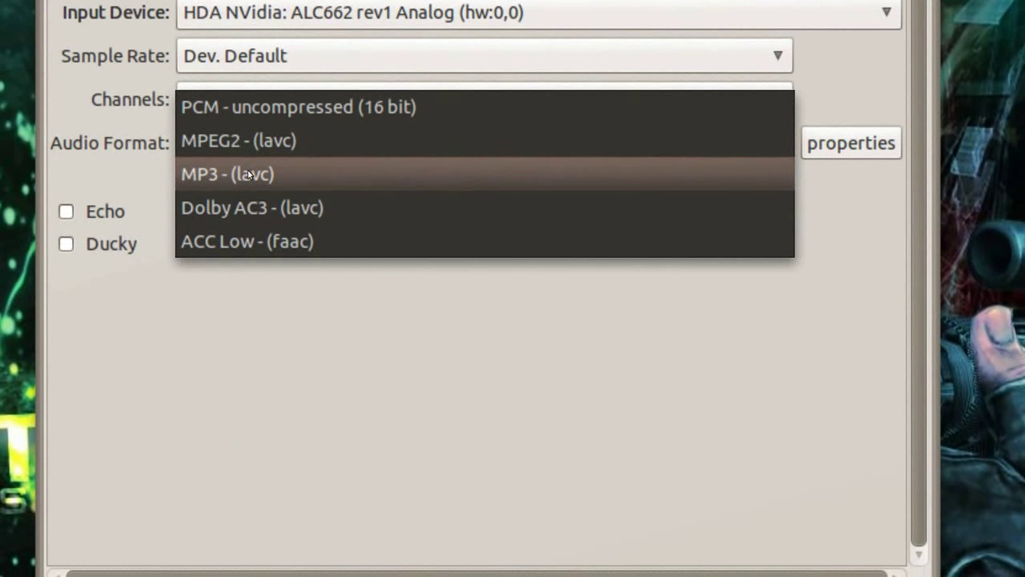
pyautogui.click(248, 174)
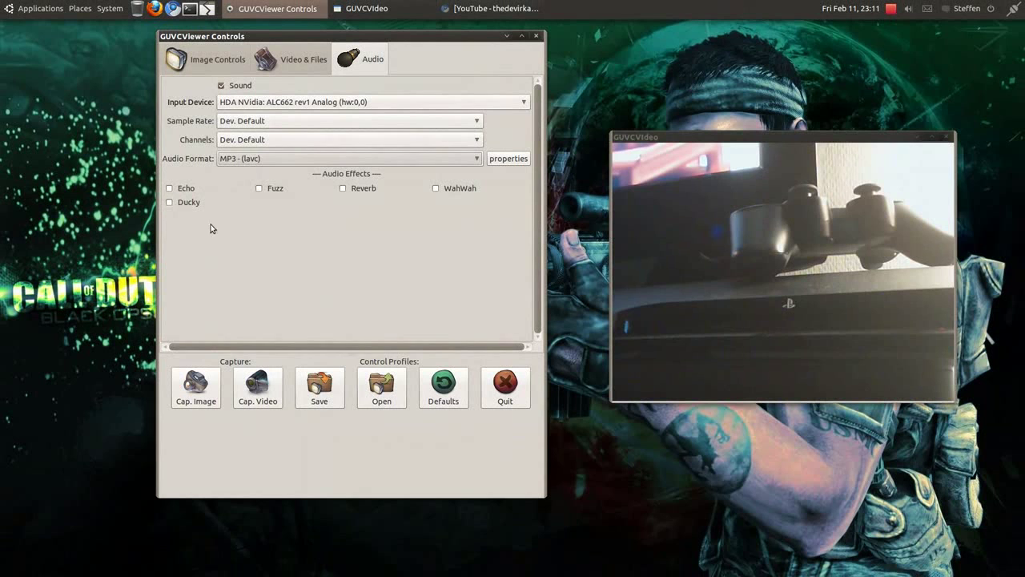
# - Return to the Image Controls tab, then bring the YouTube browser window to the front
pyautogui.click(206, 57)
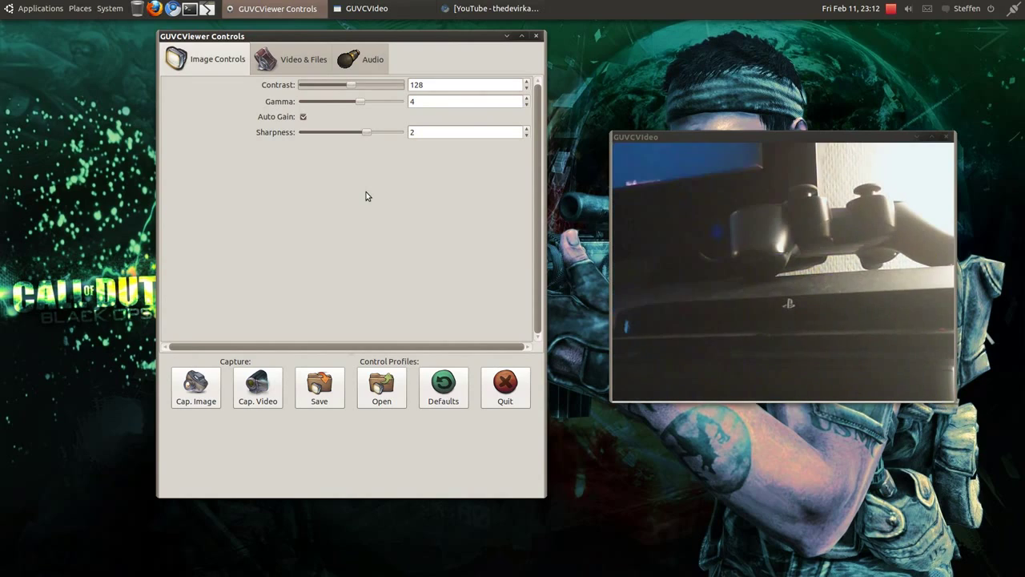
pyautogui.click(484, 9)
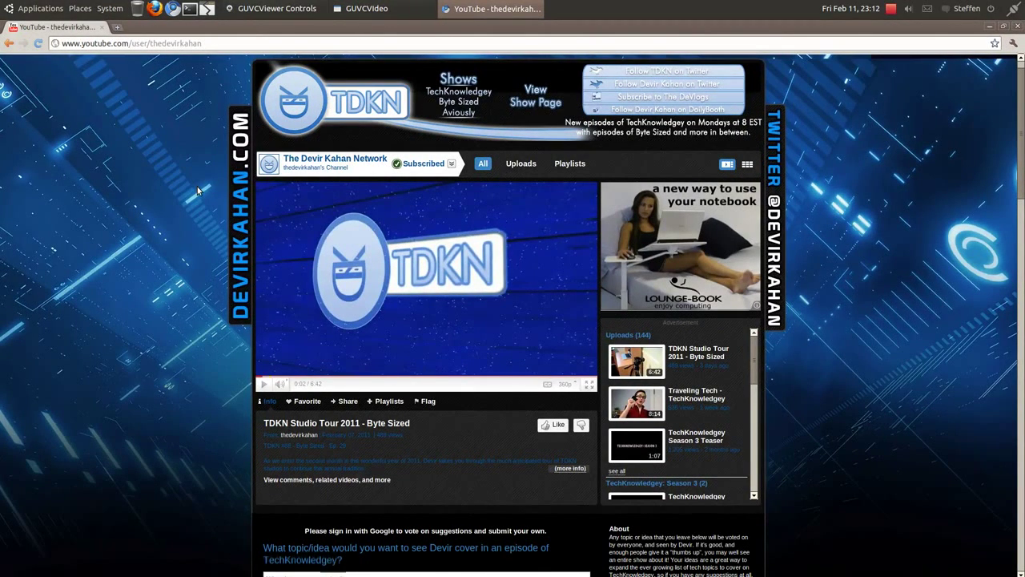
# - Minimise the YouTube browser and open the screen recorder's menu to stop recording
pyautogui.scroll(-8, 197, 190)
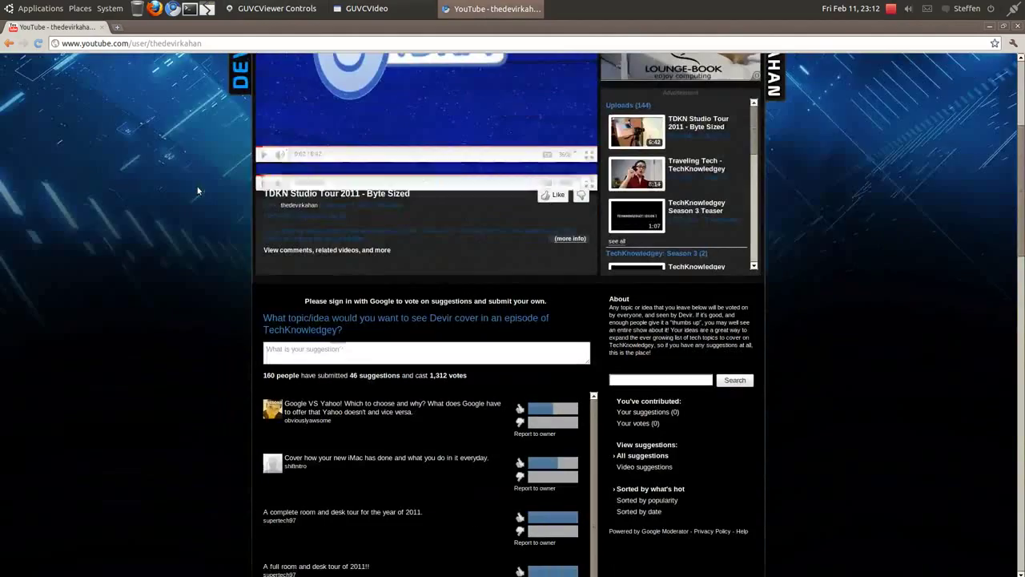
pyautogui.scroll(6, 197, 190)
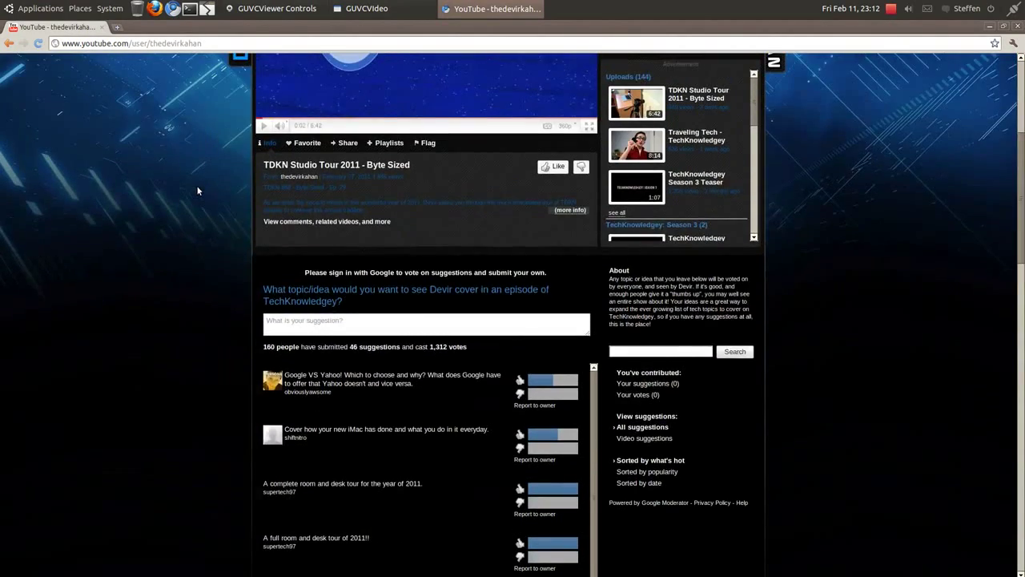
pyautogui.scroll(2, 198, 190)
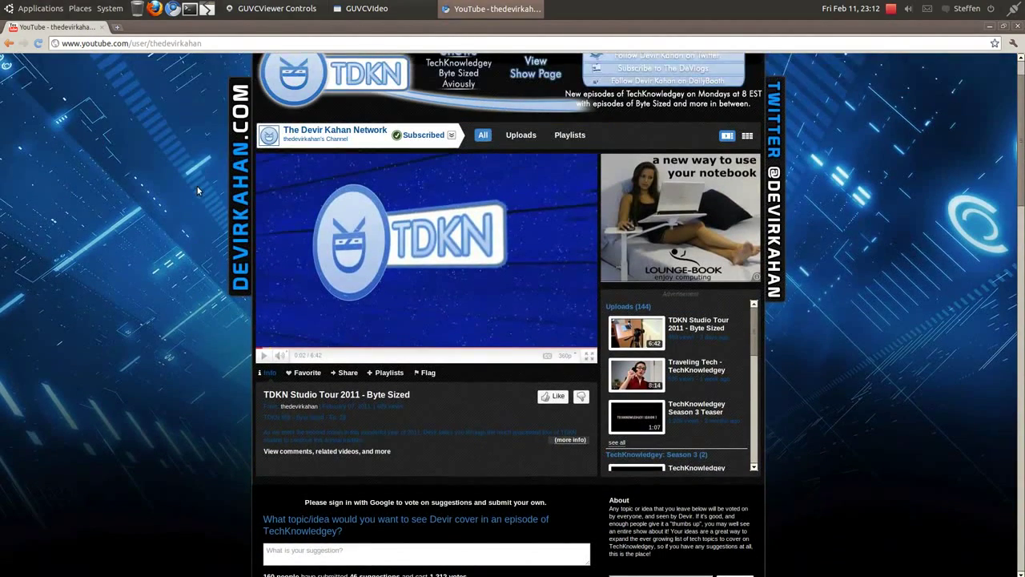
pyautogui.click(492, 9)
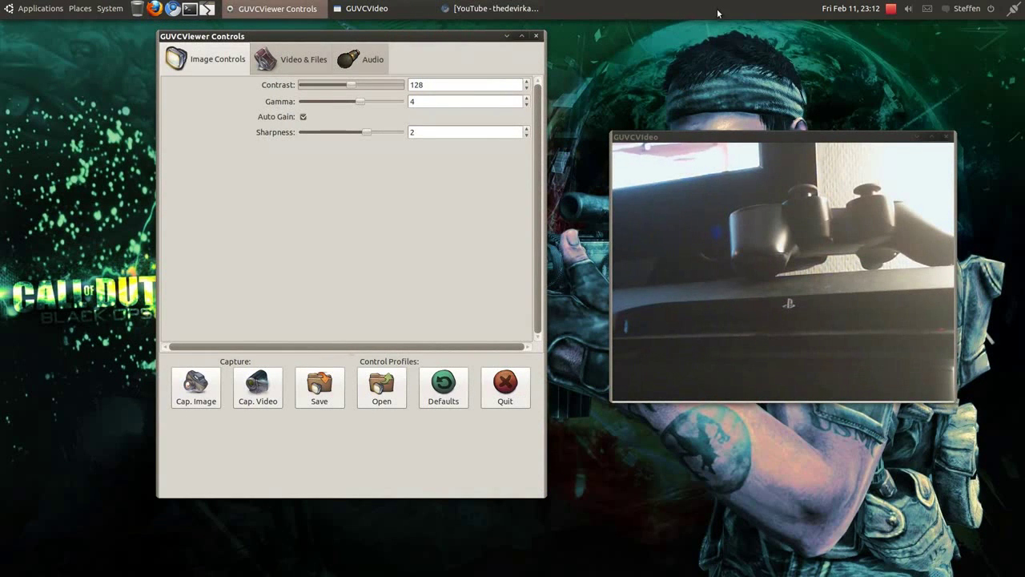
pyautogui.click(892, 10)
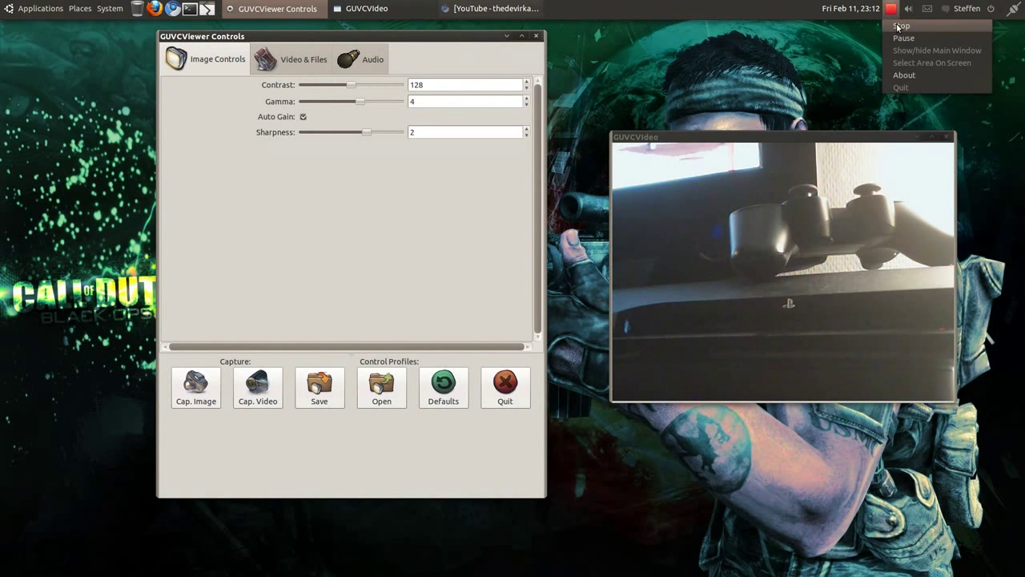